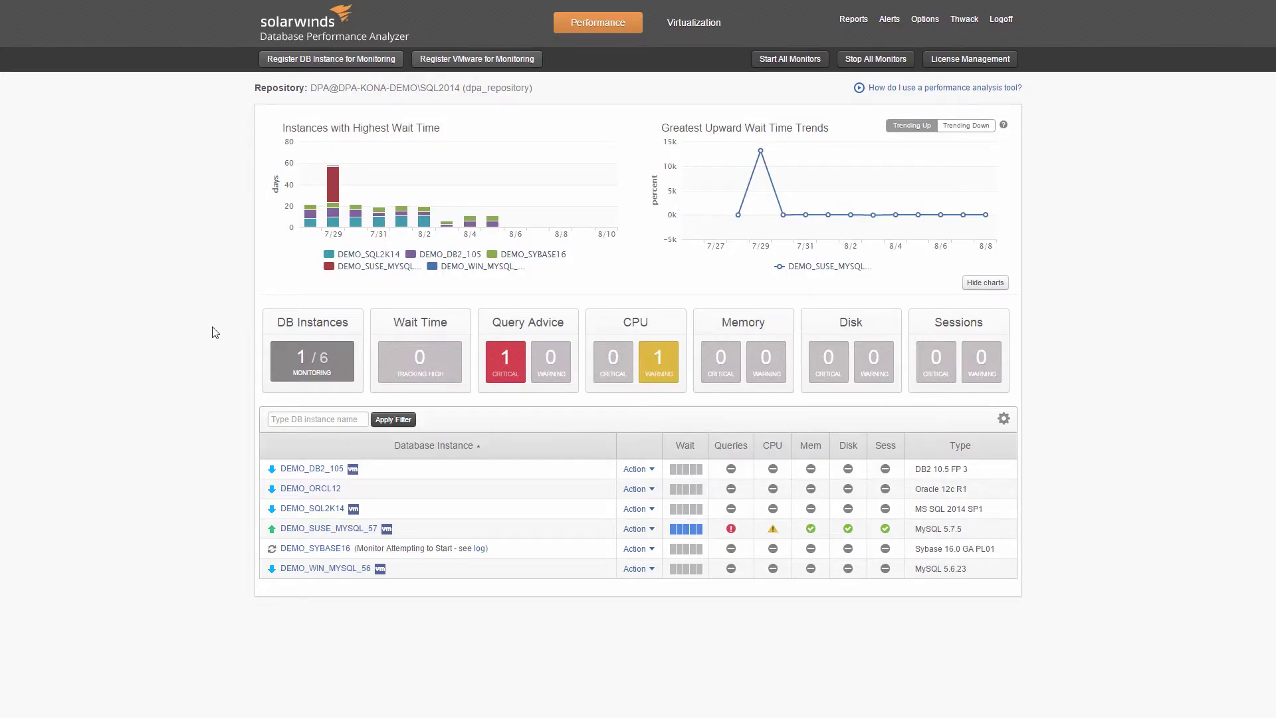
Open the Trends page for the DEMO_WIN_MYSQL_56 database instance
left_click(325, 568)
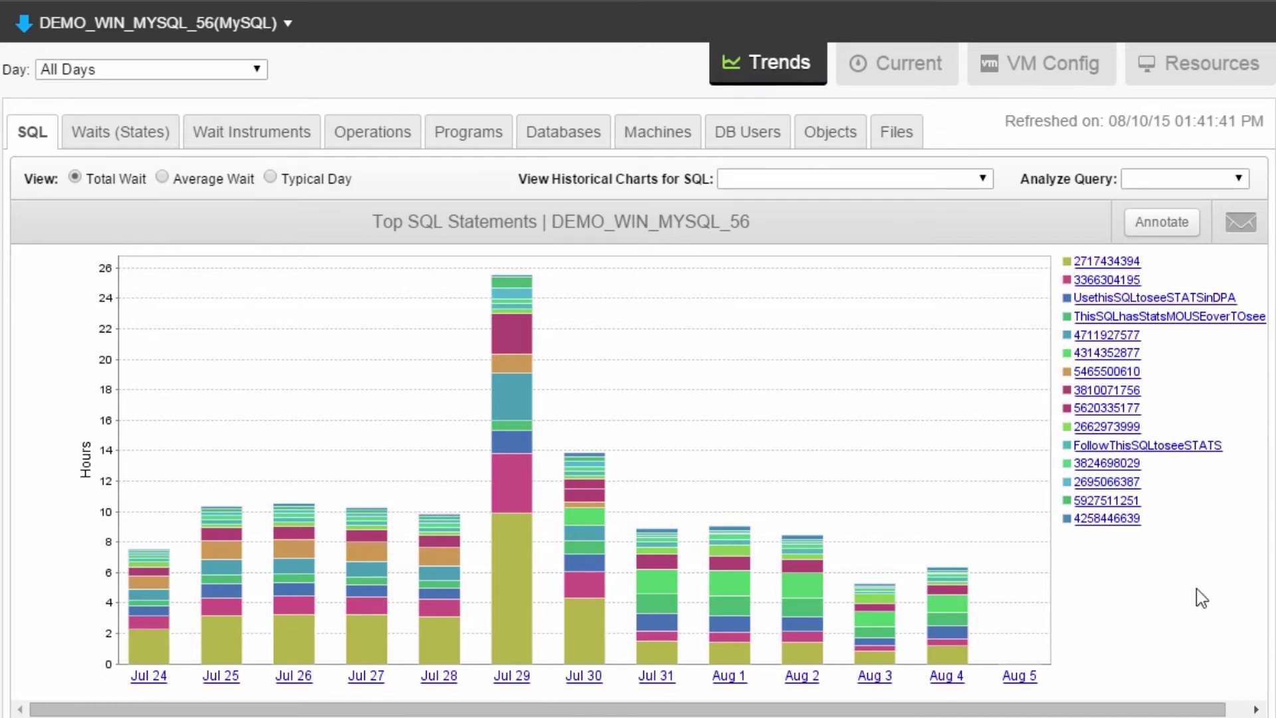
mouse_move(523, 414)
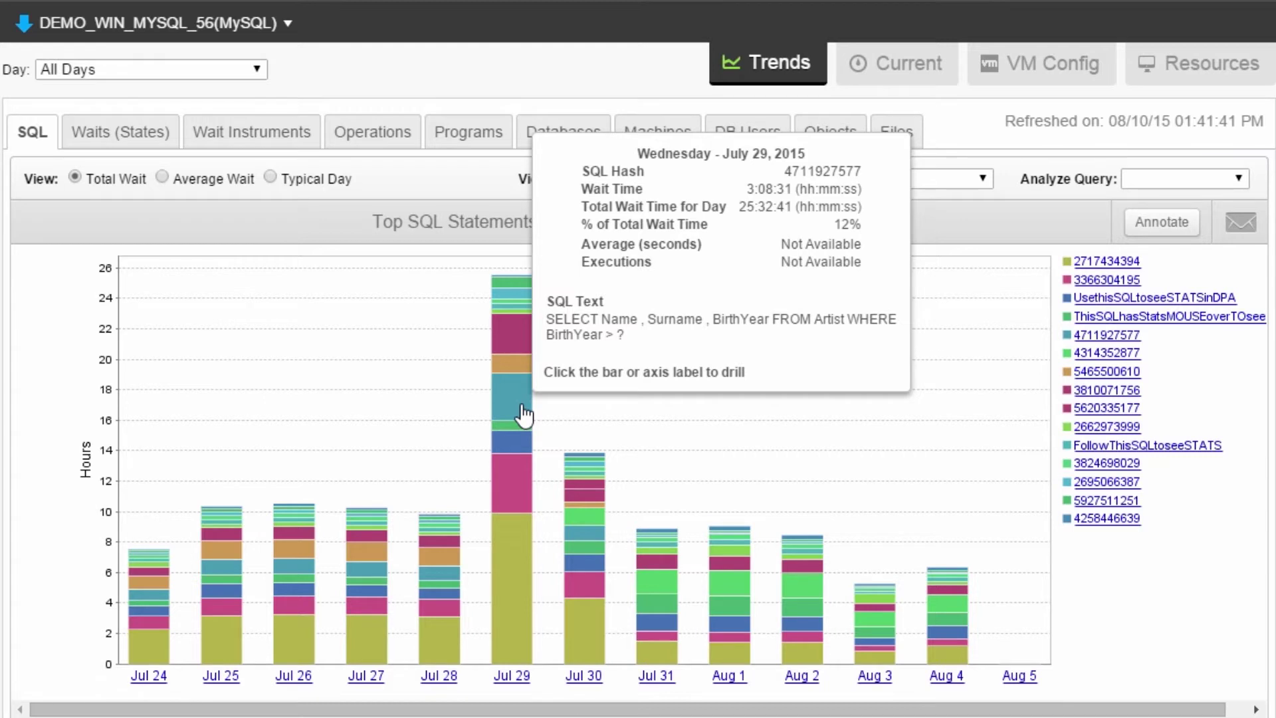
mouse_move(584, 598)
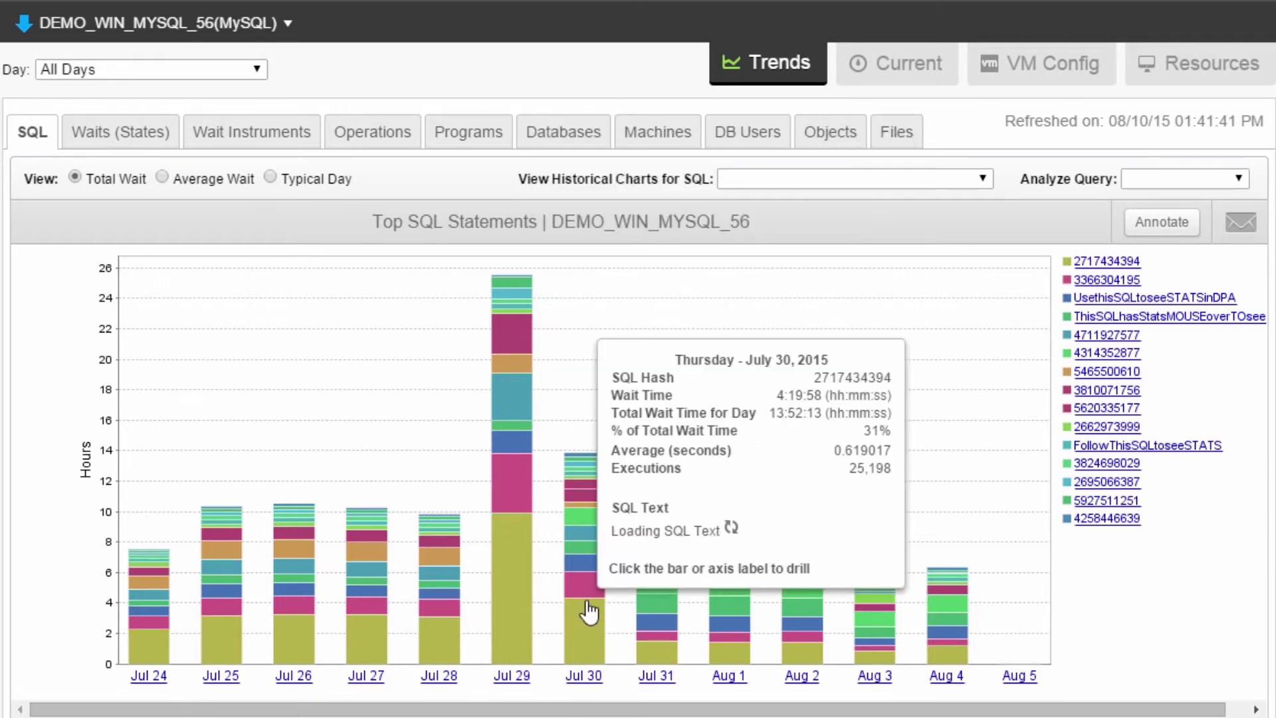
Drill into the July 30, 2015 Top SQL bar to reach the 7–8 AM breakdown
left_click(589, 611)
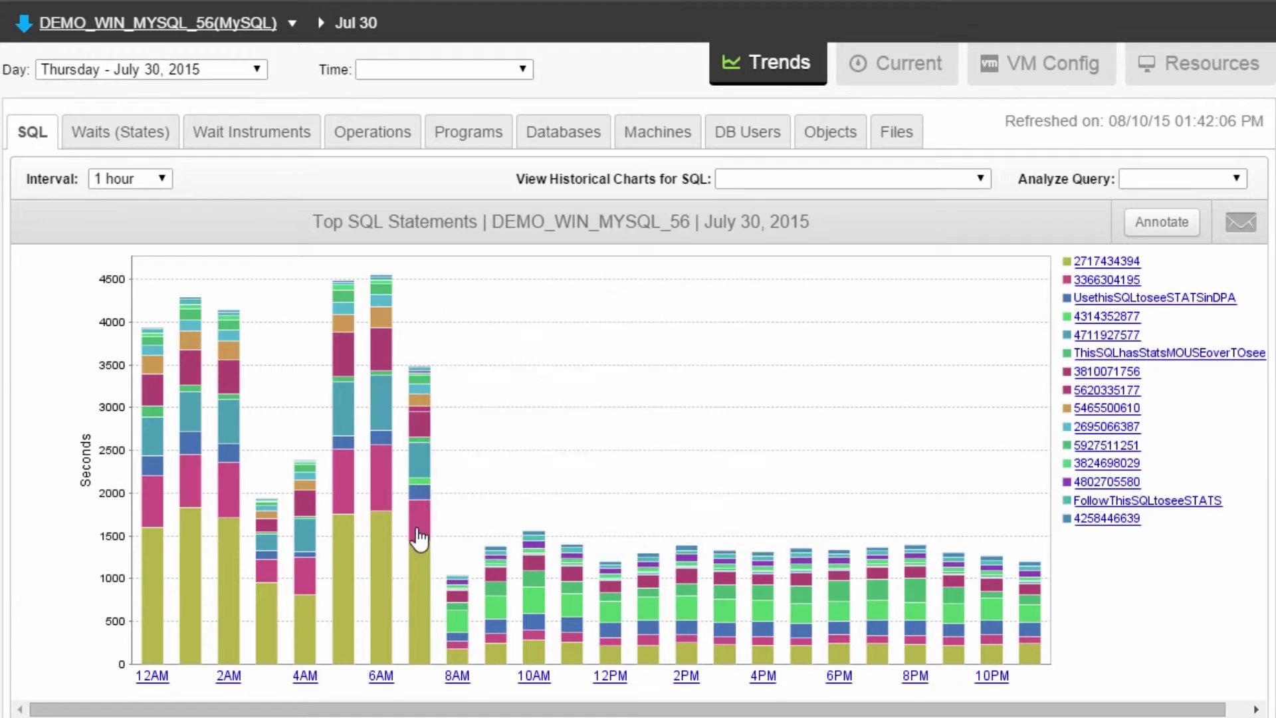
mouse_move(897, 301)
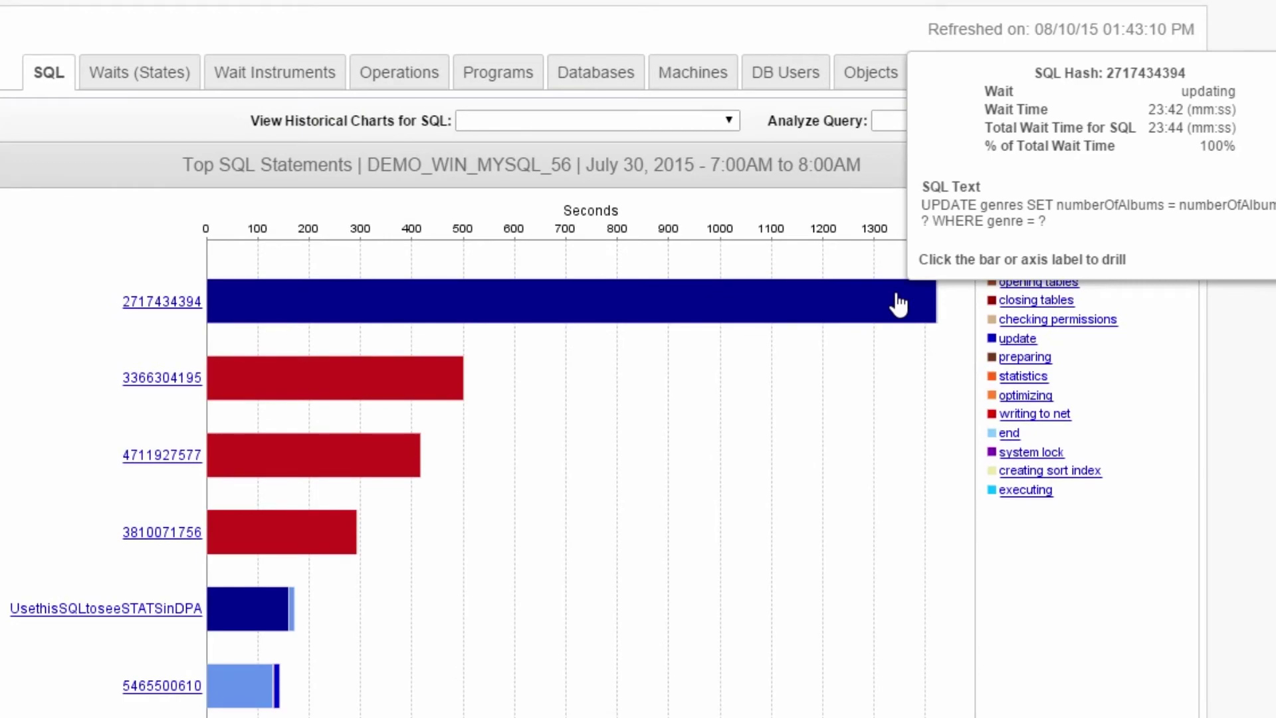
left_click(898, 304)
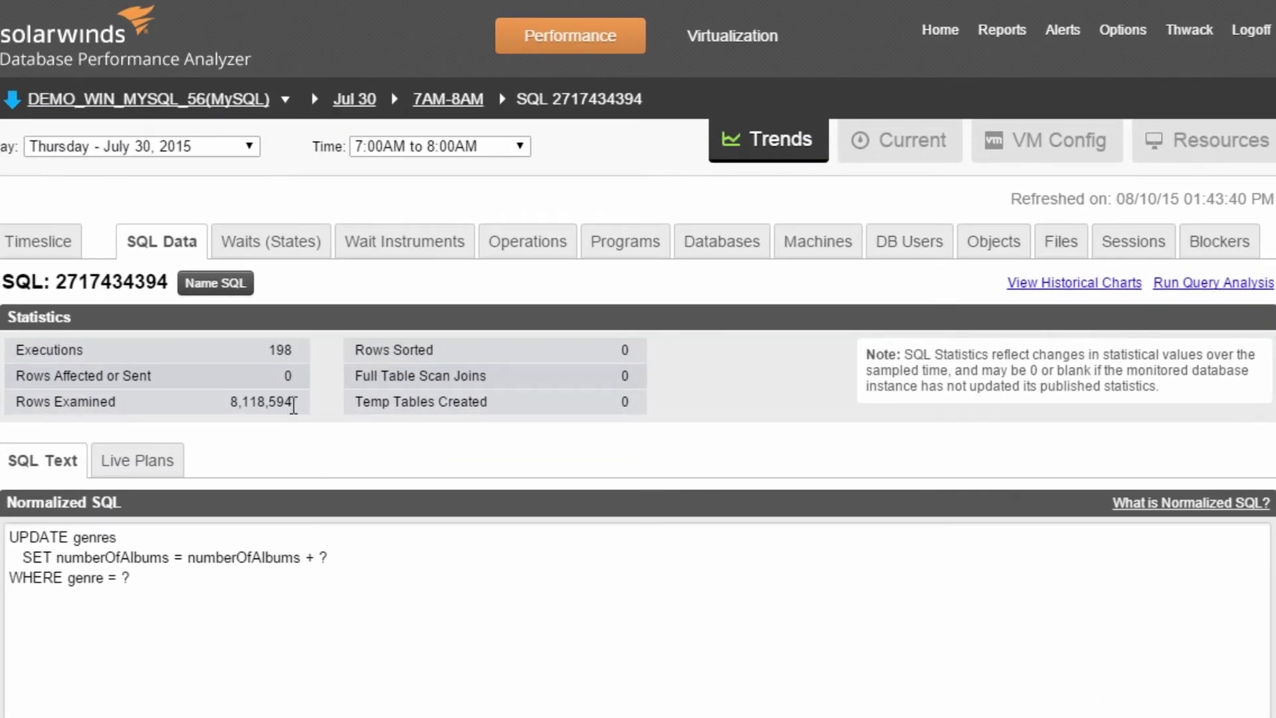
left_click(144, 462)
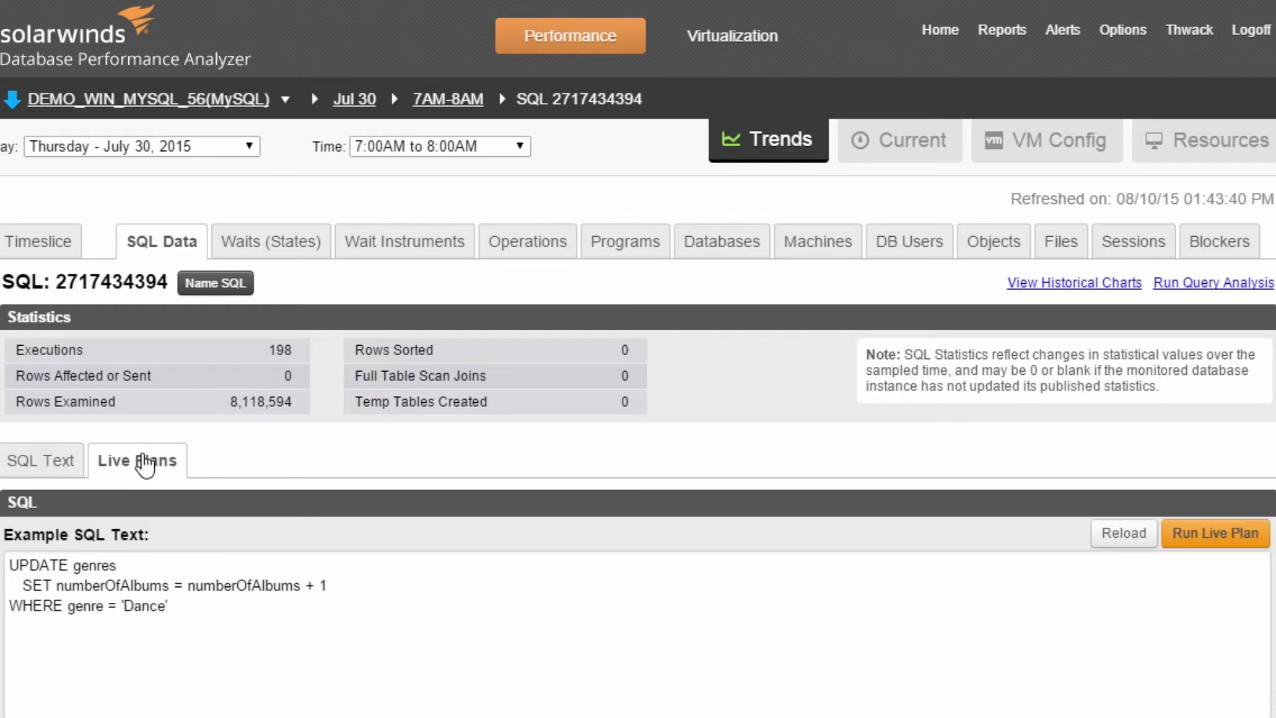
left_click(1224, 538)
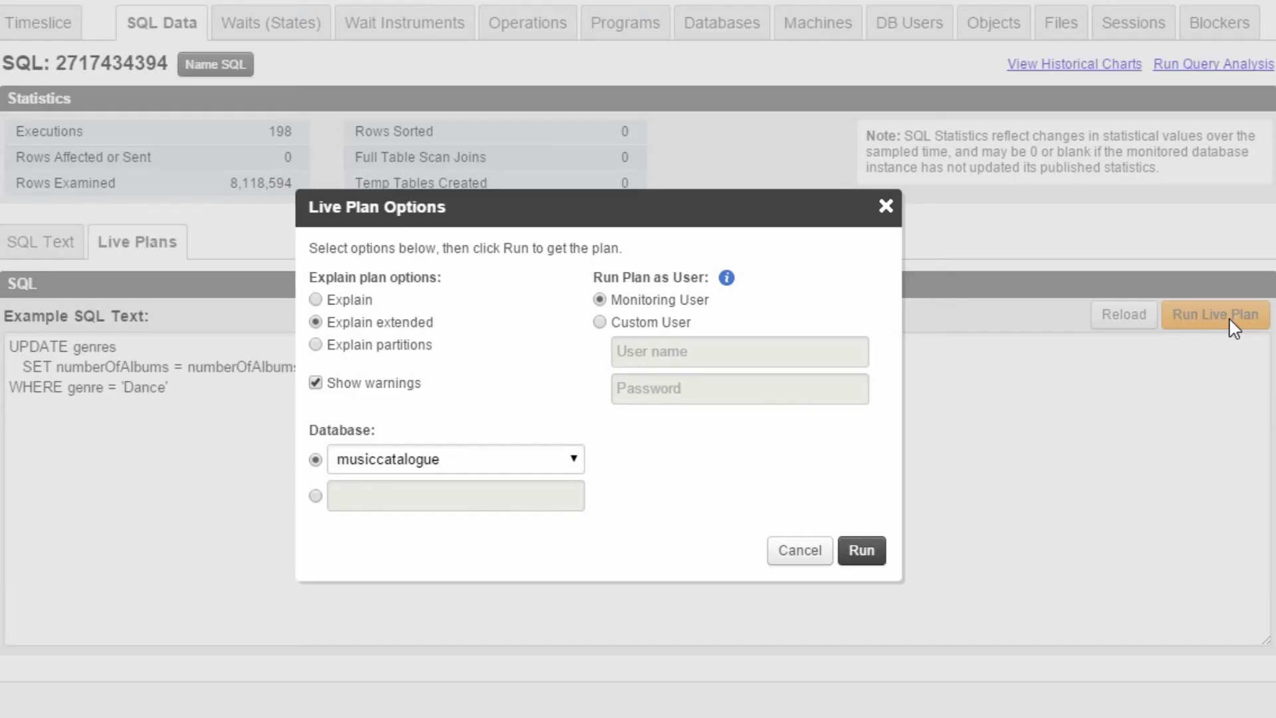
left_click(875, 555)
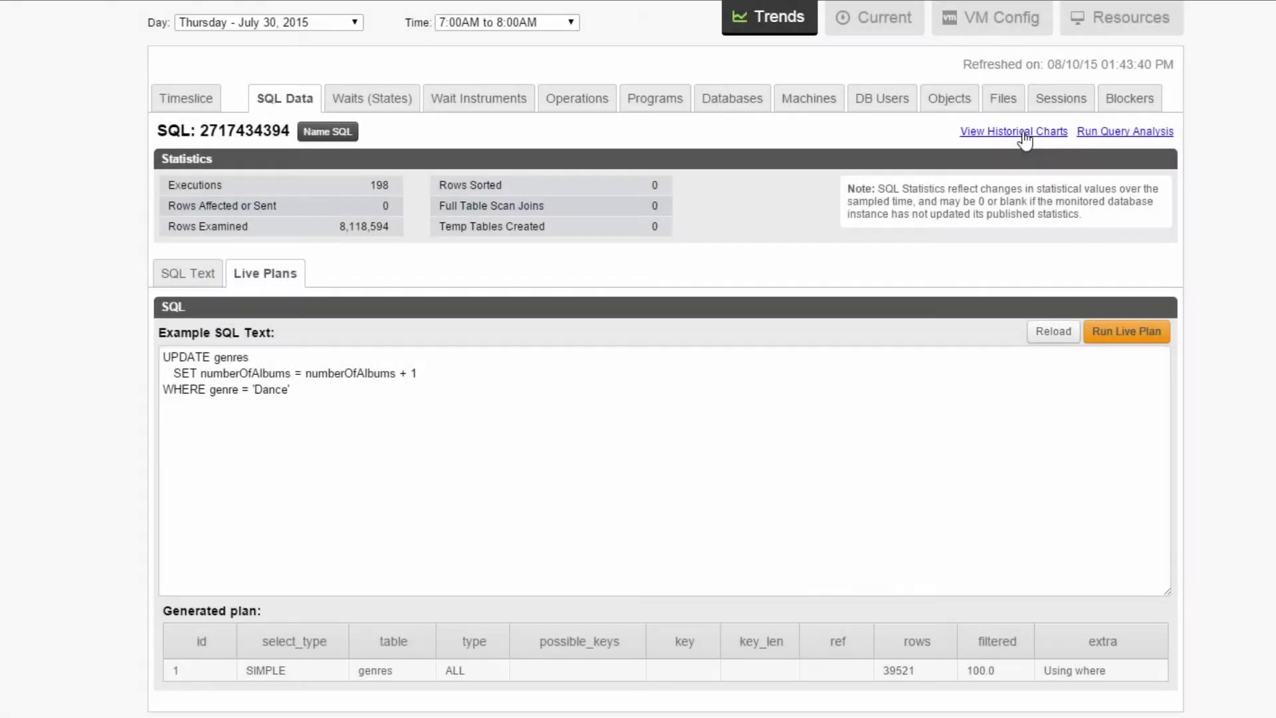
left_click(1023, 133)
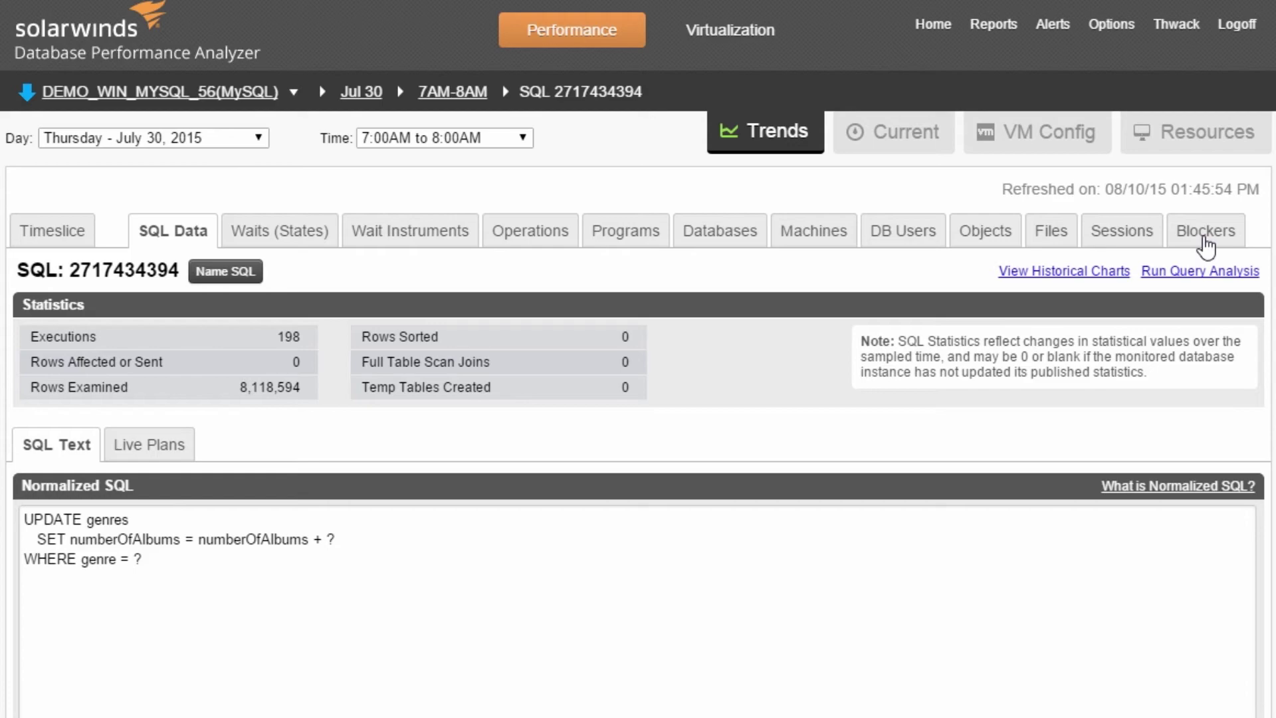
List the 7–8 AM blocking sessions and expand idle blocker 280701
left_click(1204, 240)
left_click(40, 307)
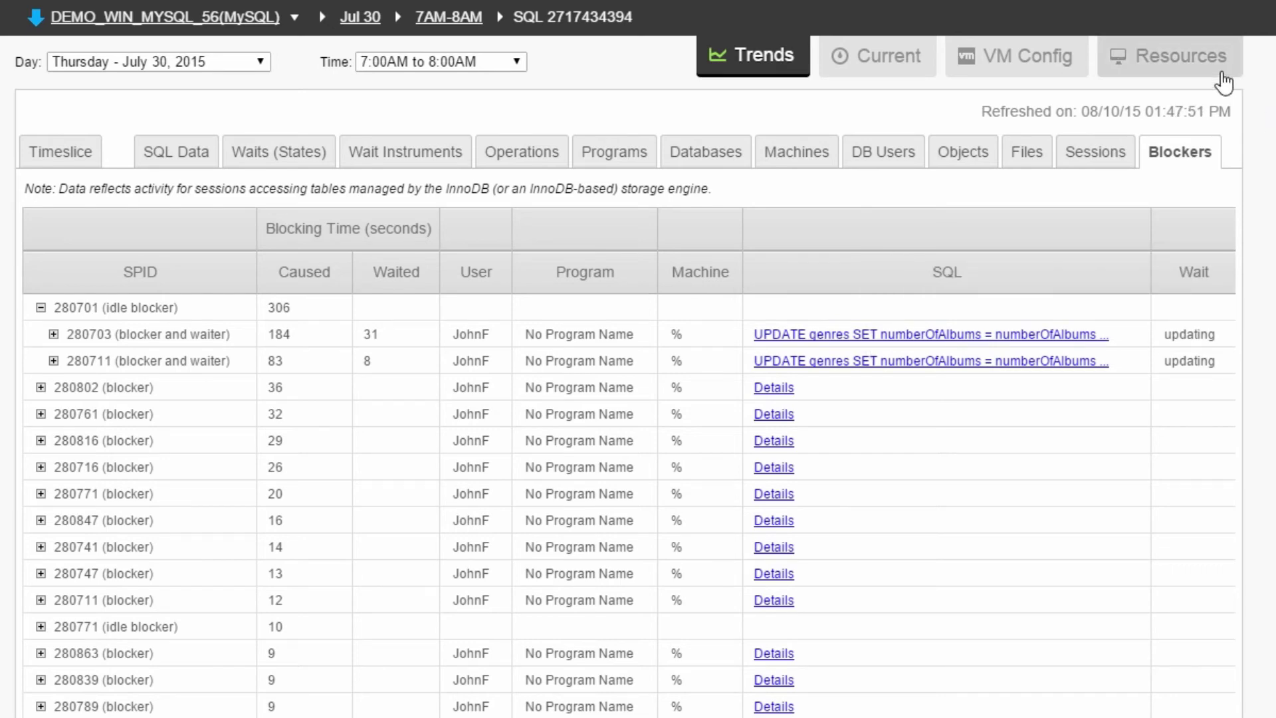
Show the Resources session charts for the last 24 hours with baseline bands
left_click(1208, 77)
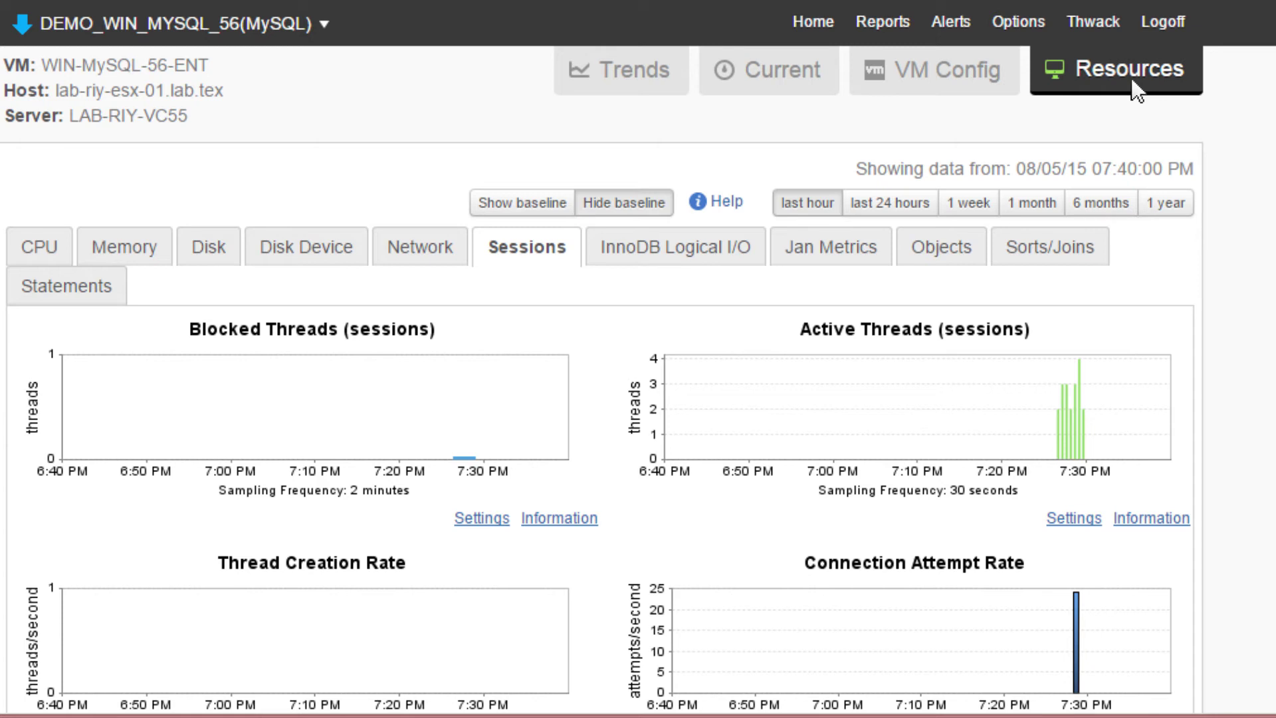
left_click(534, 209)
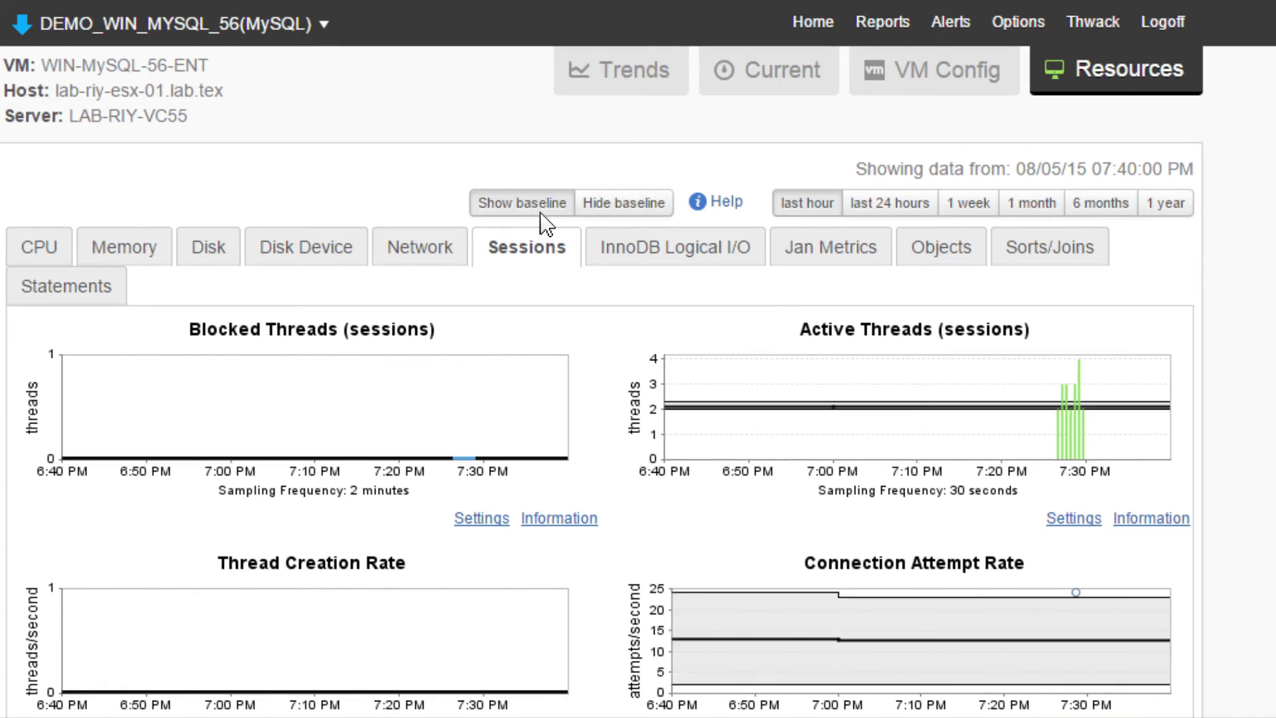
left_click(903, 211)
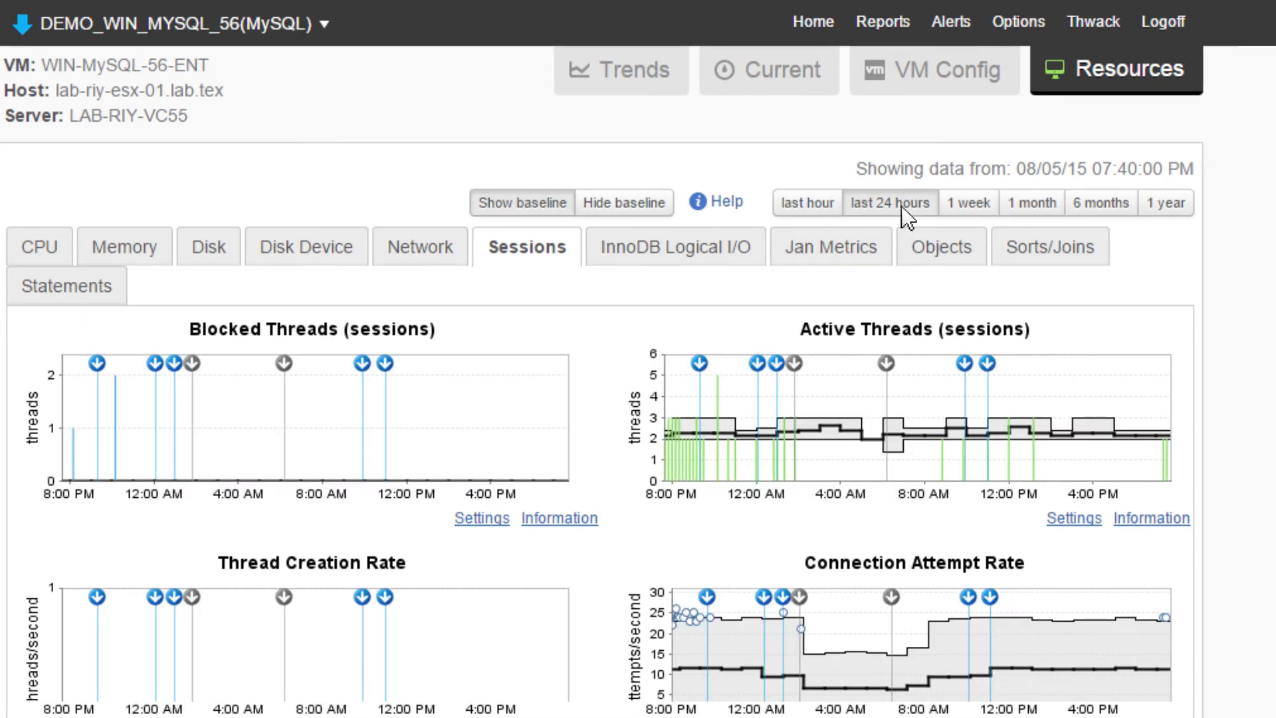